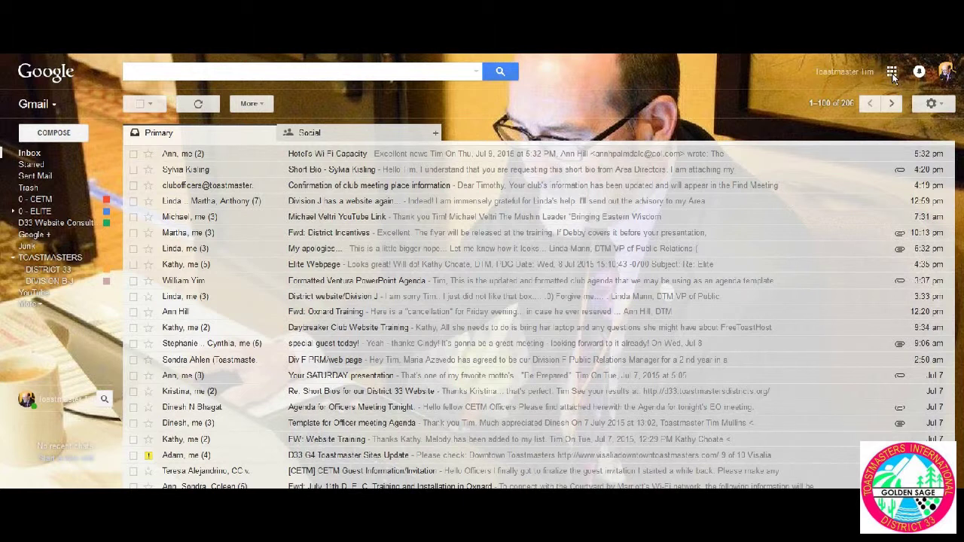
Switch to Google Drive and open the 2015 Special Awards Slideshow from the recent files.
{"action": "left_click", "coordinate": [891, 73]}
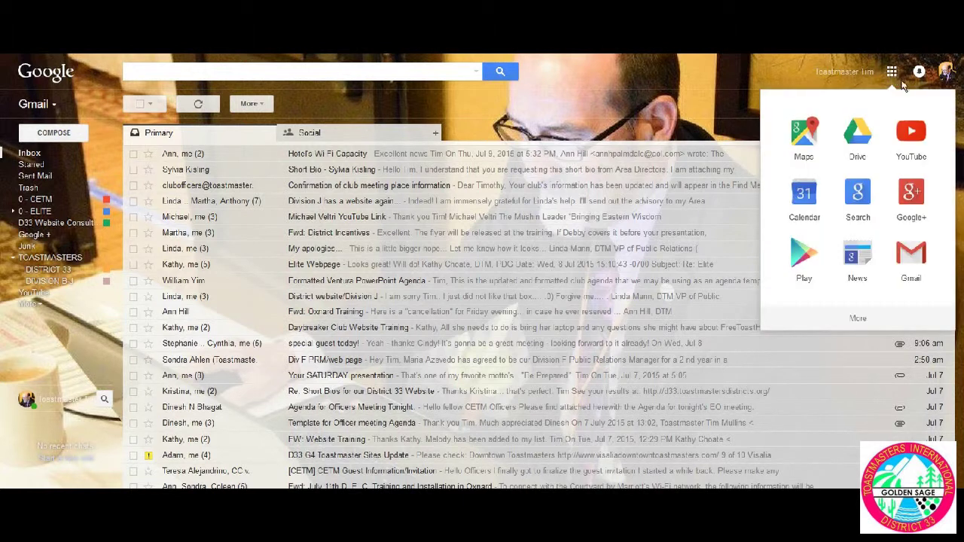
{"action": "left_click", "coordinate": [858, 138]}
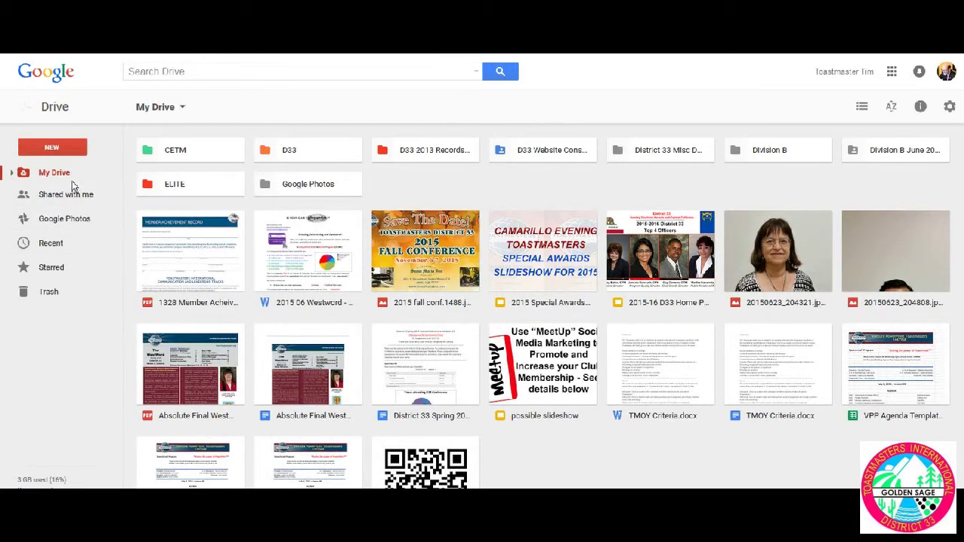
{"action": "left_click", "coordinate": [57, 248]}
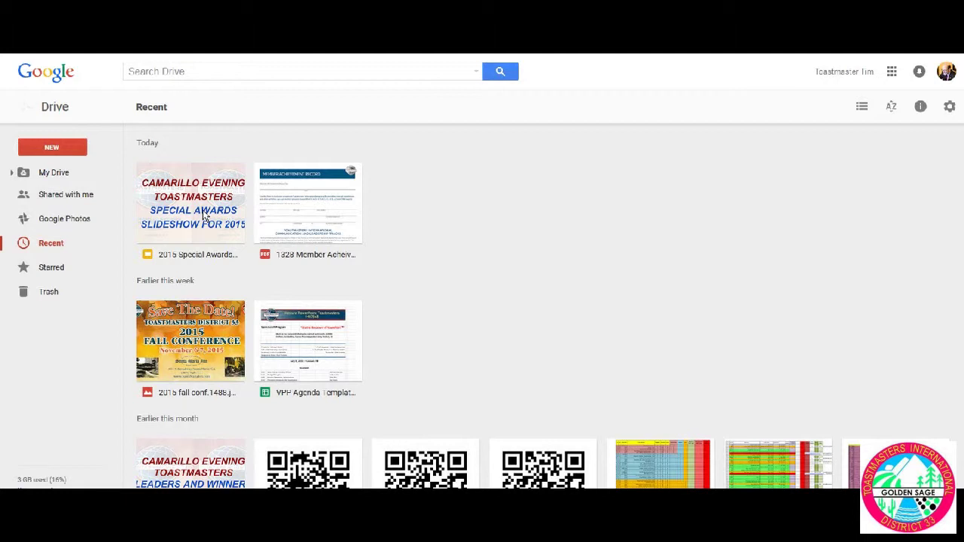
{"action": "double_click", "coordinate": [204, 216]}
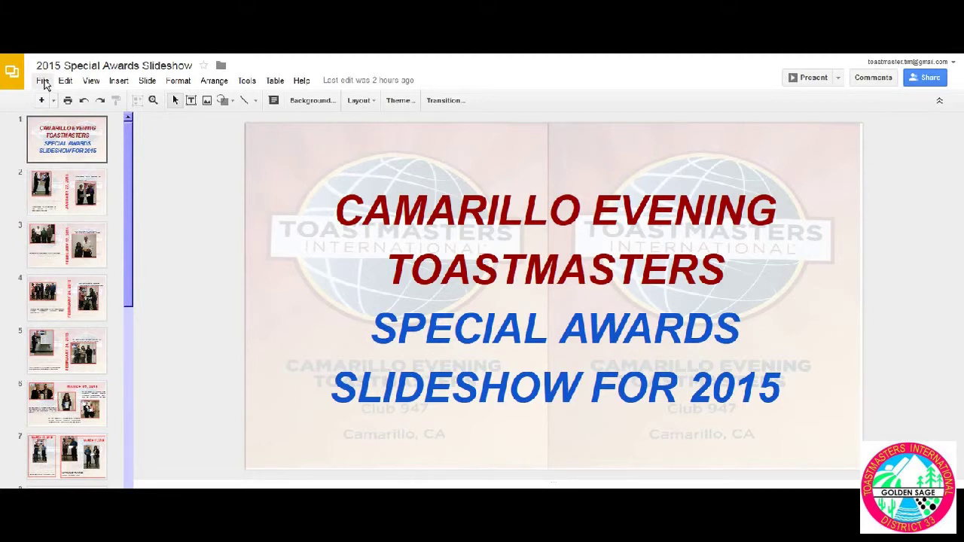
Open the embed settings for publishing the 2015 Special Awards Slideshow to the web.
{"action": "left_click", "coordinate": [43, 81]}
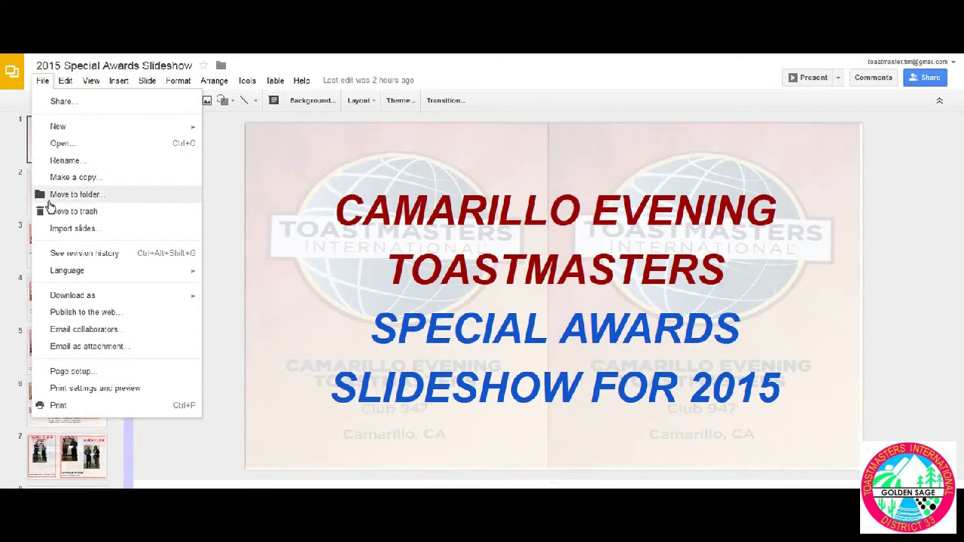
{"action": "left_click", "coordinate": [76, 315]}
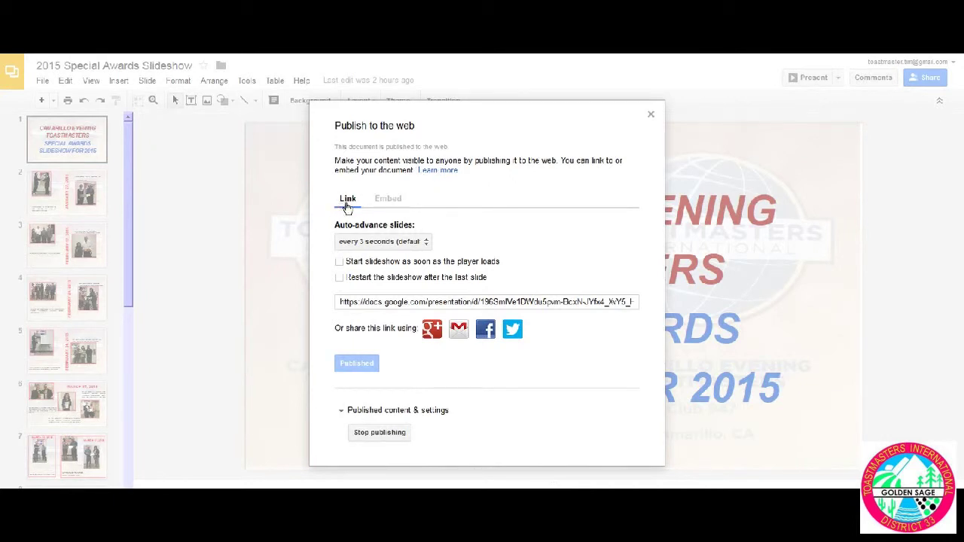
{"action": "left_click", "coordinate": [398, 204]}
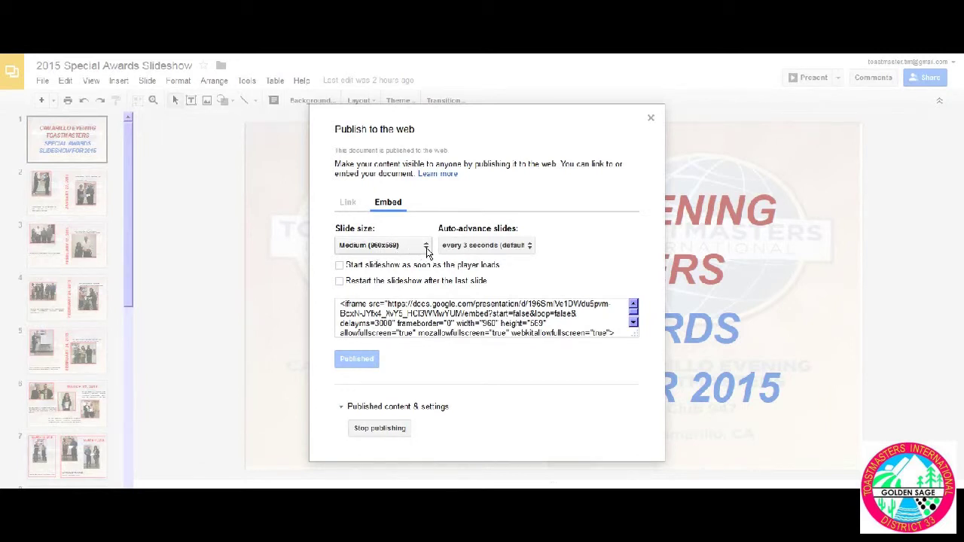
Give the embedded slideshow a custom slide size with a width of 600 px.
{"action": "left_click", "coordinate": [426, 252]}
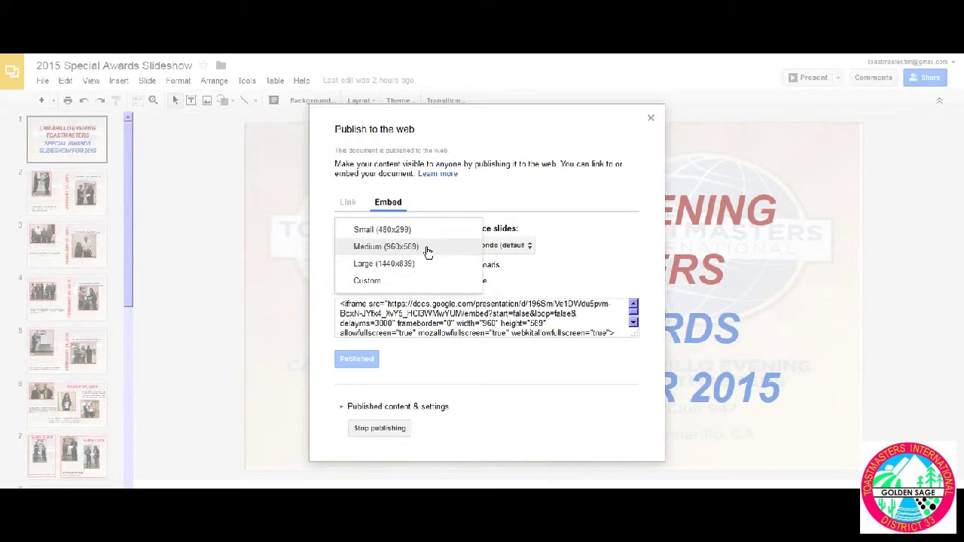
{"action": "left_click", "coordinate": [383, 283]}
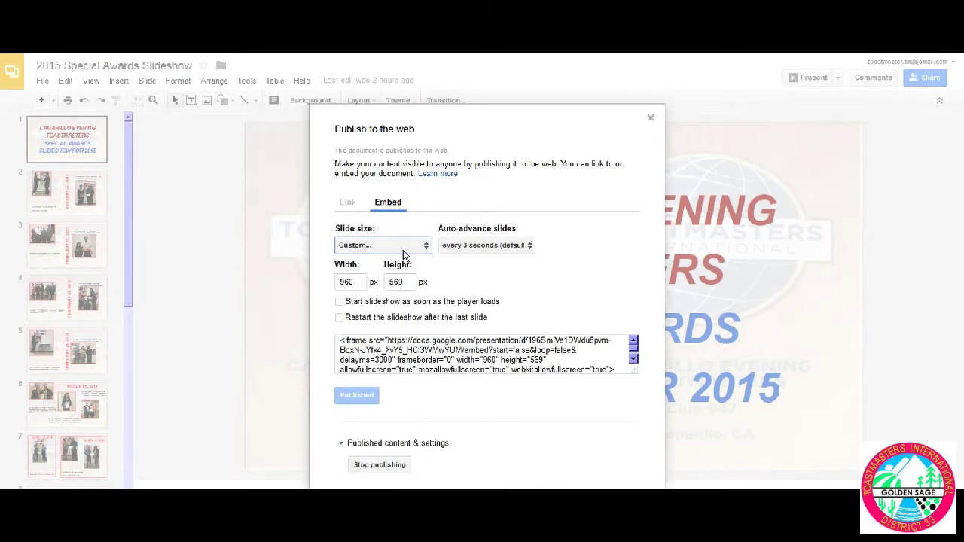
{"action": "left_click", "coordinate": [359, 281]}
{"action": "left_click_drag", "start_coordinate": [357, 281], "coordinate": [328, 277]}
{"action": "type", "text": "600"}
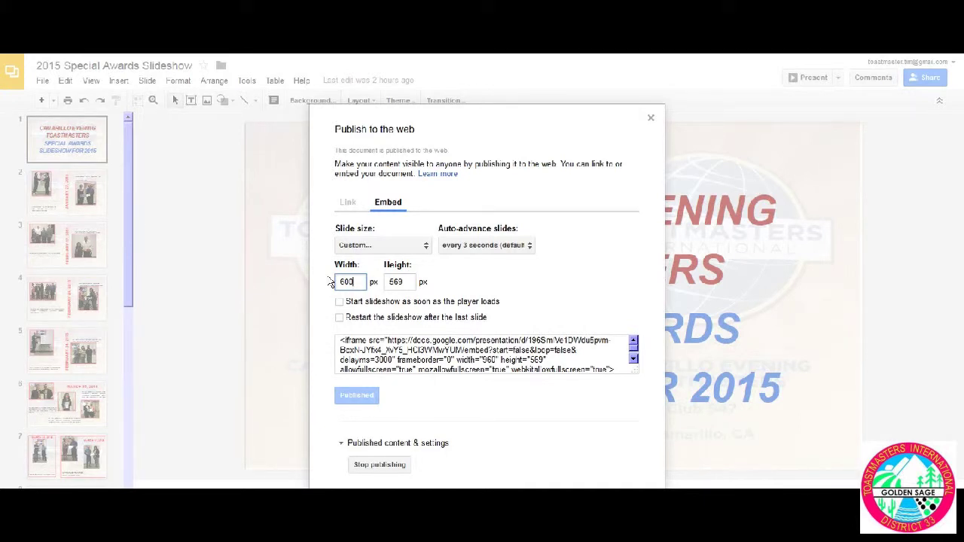
{"action": "key", "text": "Tab"}
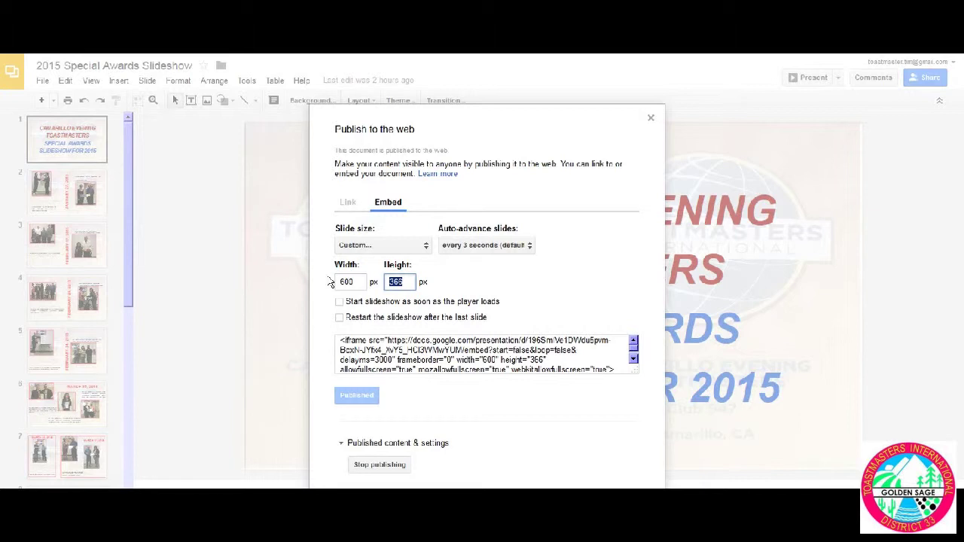
Auto-advance the slides every 5 seconds, starting as soon as the player loads and restarting after the last slide.
{"action": "left_click", "coordinate": [461, 287]}
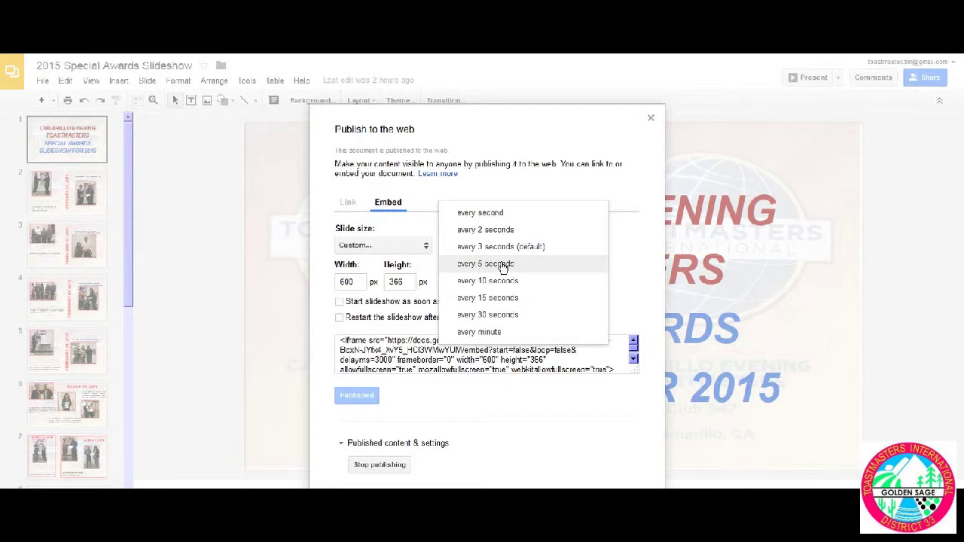
{"action": "left_click", "coordinate": [502, 267]}
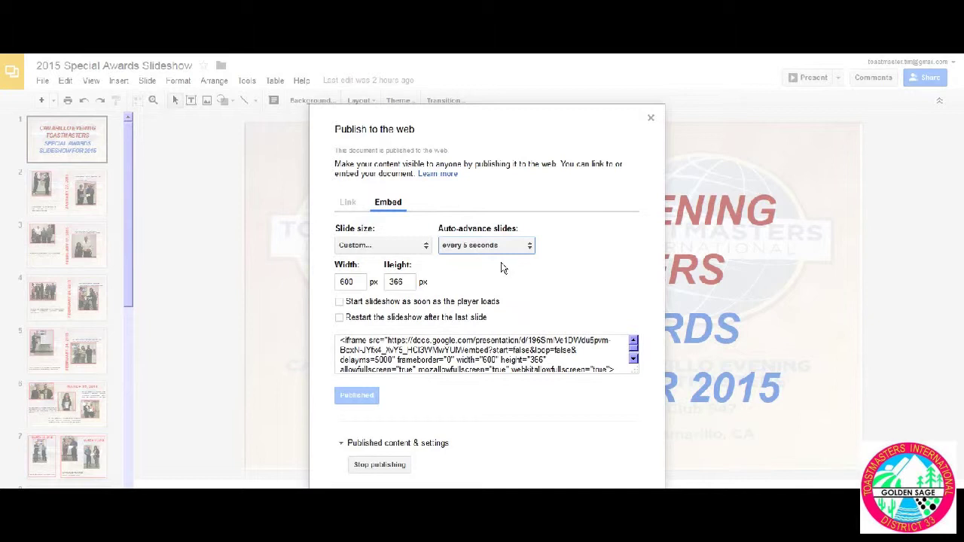
{"action": "left_click", "coordinate": [339, 303]}
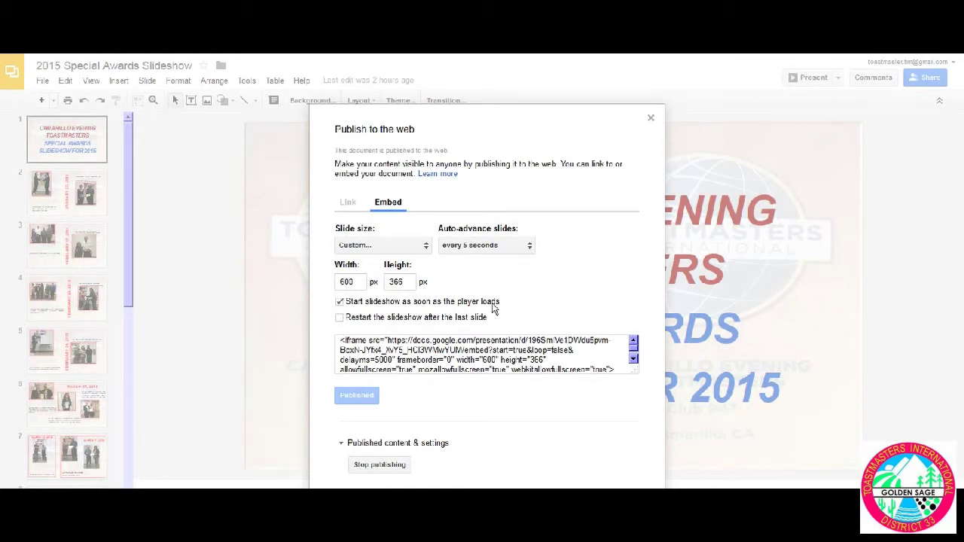
{"action": "left_click", "coordinate": [340, 317]}
Copy the complete iframe embed code of the published slideshow.
{"action": "left_click", "coordinate": [493, 340]}
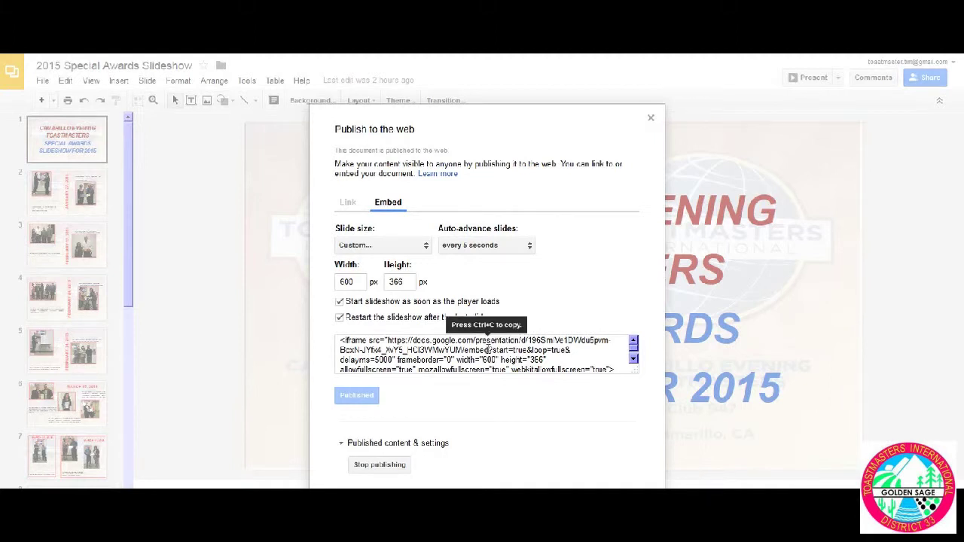
{"action": "key", "text": "ctrl+a"}
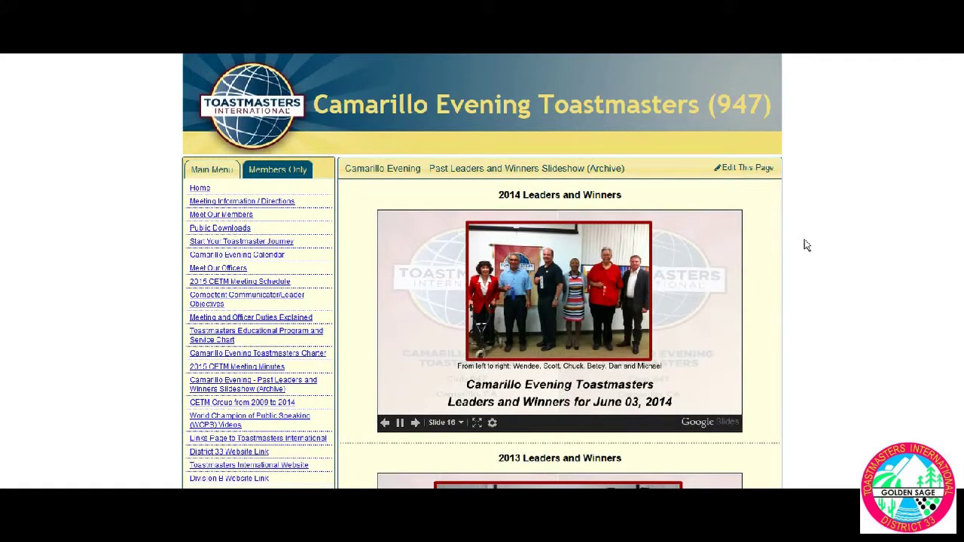
On the club website, open the Past Leaders and Winners Slideshow (Archive) page for editing in the maximized editor.
{"action": "scroll", "coordinate": [804, 244], "scroll_direction": "down", "scroll_amount": 3}
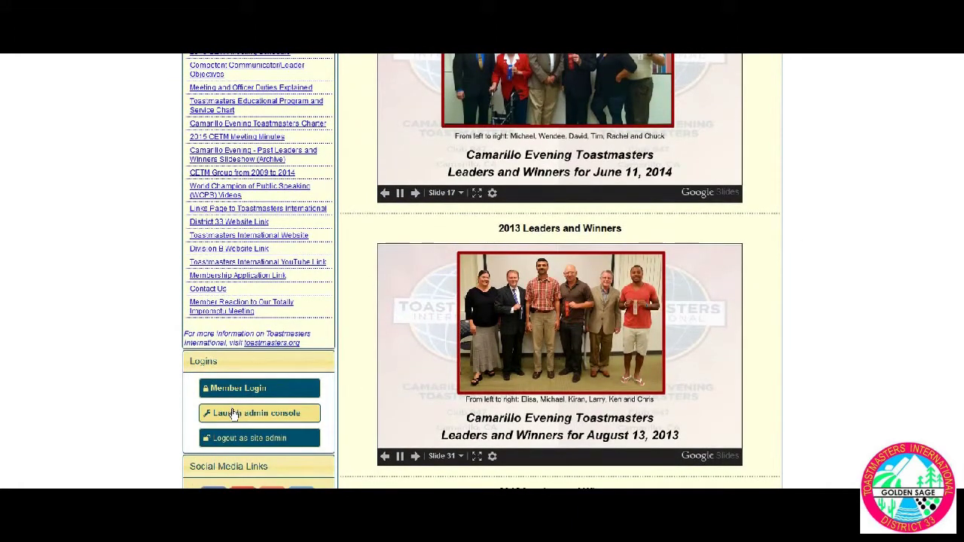
{"action": "scroll", "coordinate": [803, 269], "scroll_direction": "up", "scroll_amount": 3}
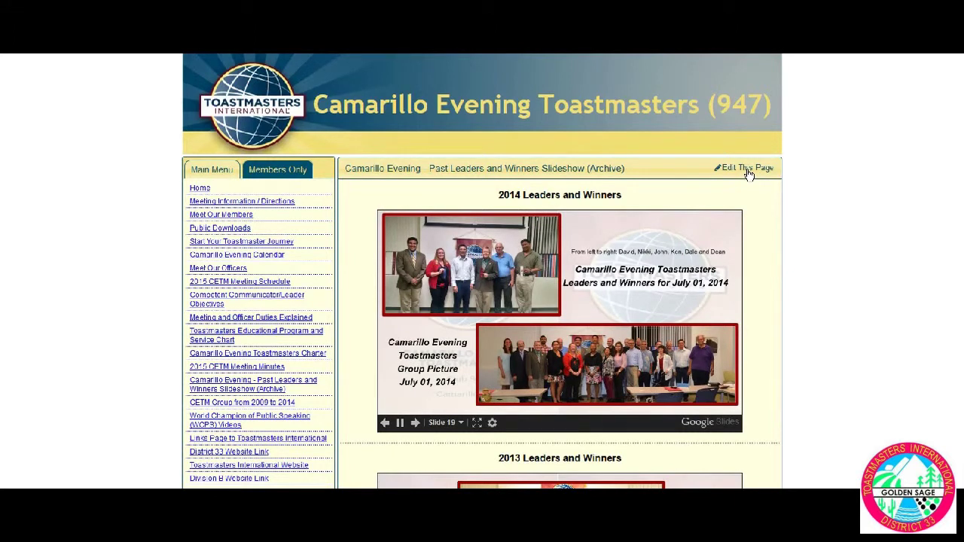
{"action": "left_click", "coordinate": [745, 169]}
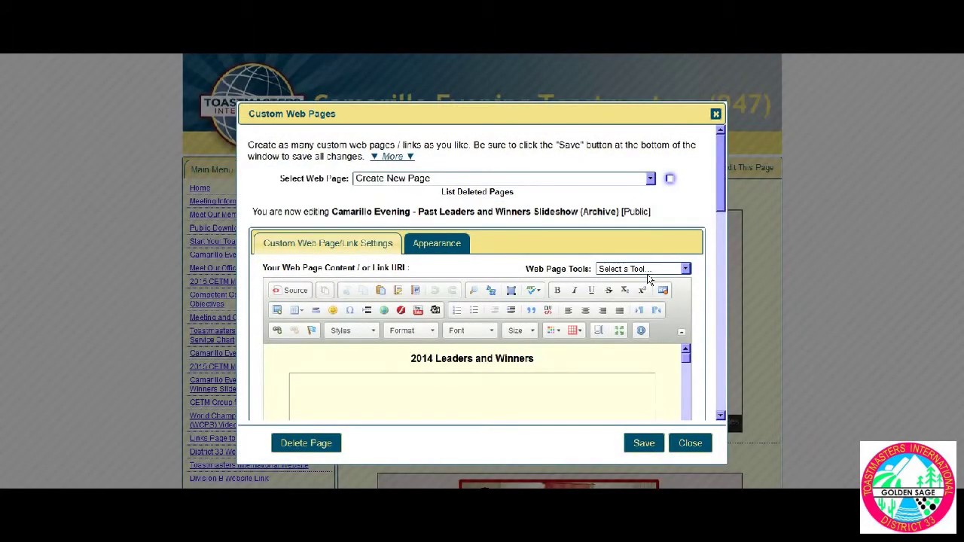
{"action": "left_click", "coordinate": [618, 334]}
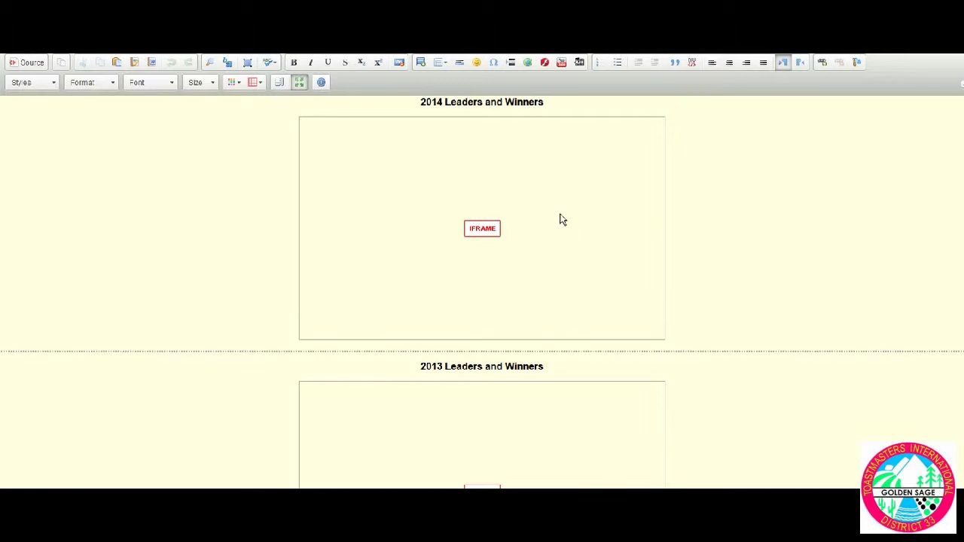
Paste the slideshow embed code on a new first line of the page's HTML source and return to the visual view.
{"action": "left_click", "coordinate": [32, 64]}
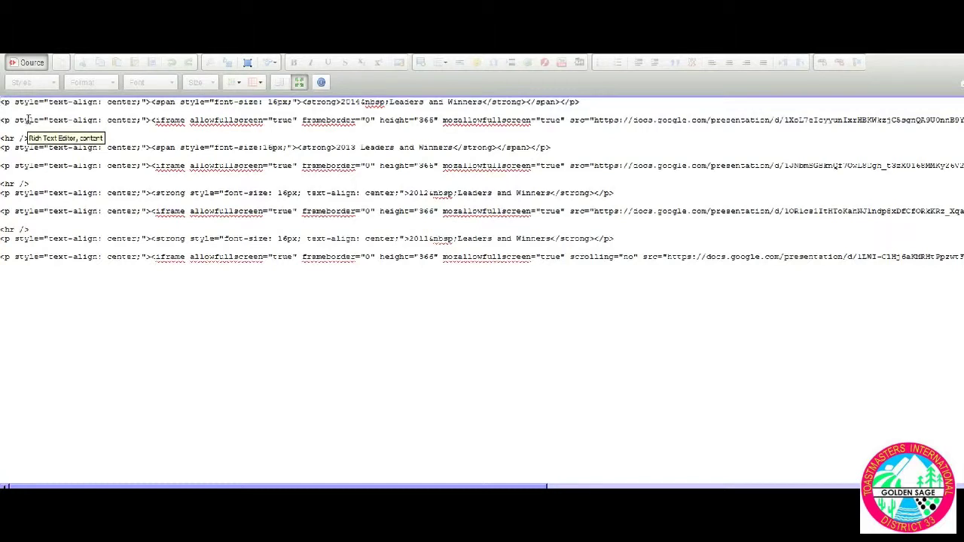
{"action": "key", "text": "Return"}
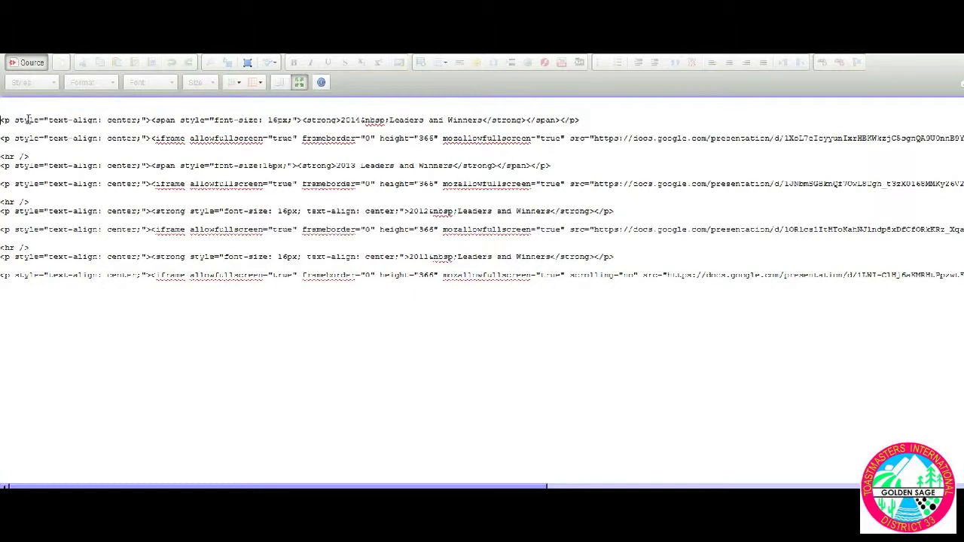
{"action": "key", "text": "Up"}
{"action": "key", "text": "ctrl+v"}
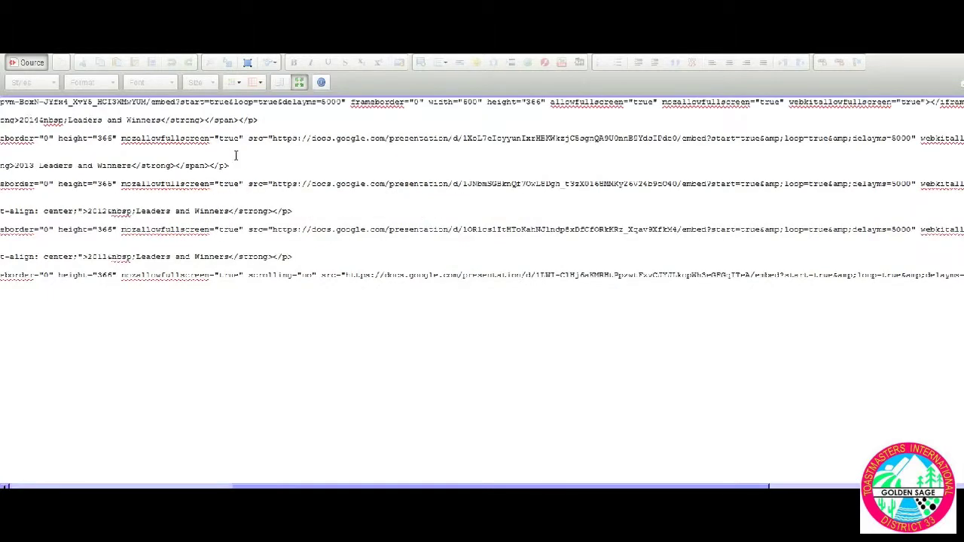
{"action": "left_click", "coordinate": [31, 68]}
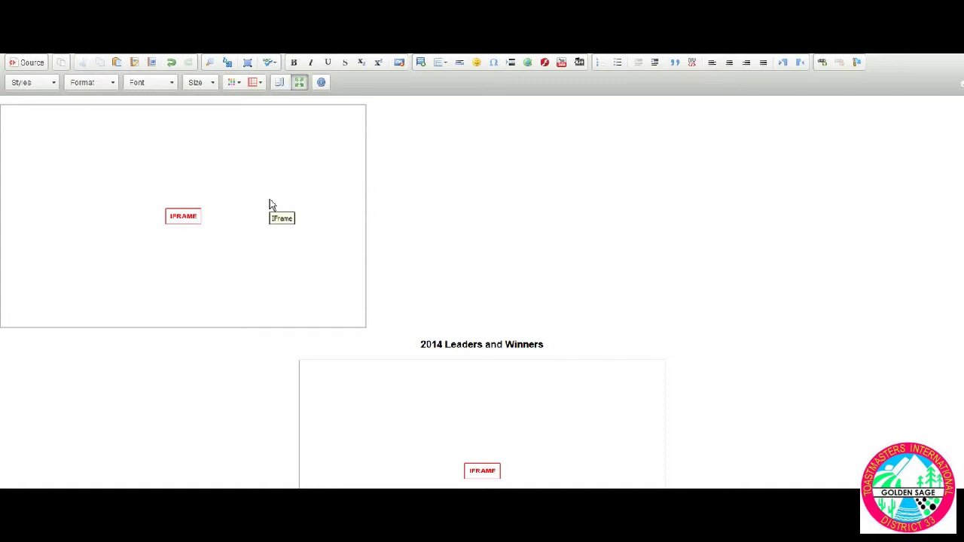
Center the newly embedded slideshow frame and add an empty line above it for a heading.
{"action": "left_click", "coordinate": [379, 277]}
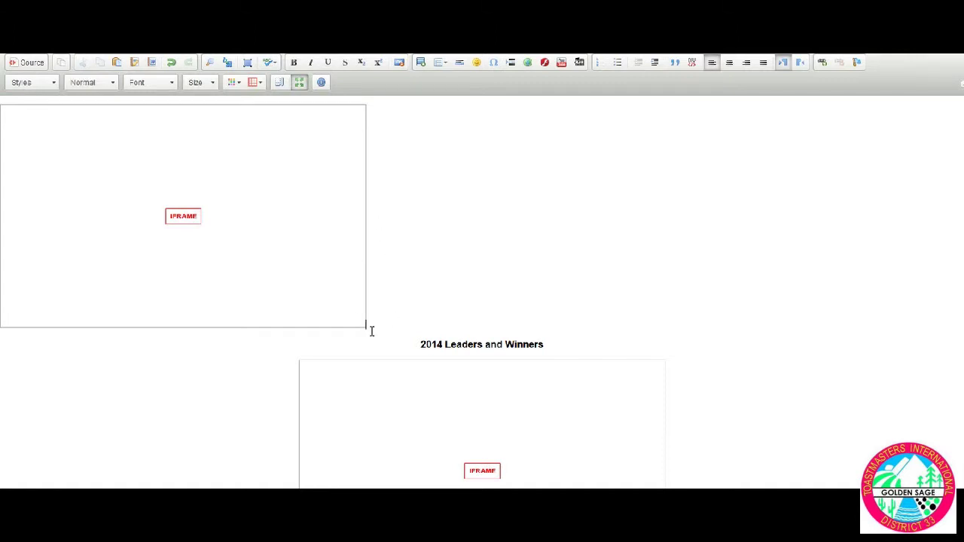
{"action": "left_click", "coordinate": [730, 63]}
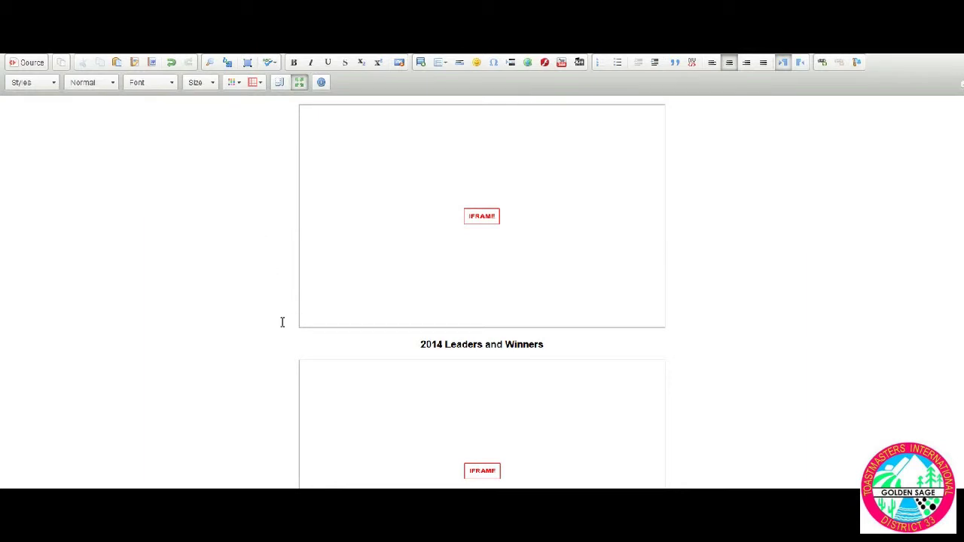
{"action": "scroll", "coordinate": [273, 311], "scroll_direction": "up", "scroll_amount": 1}
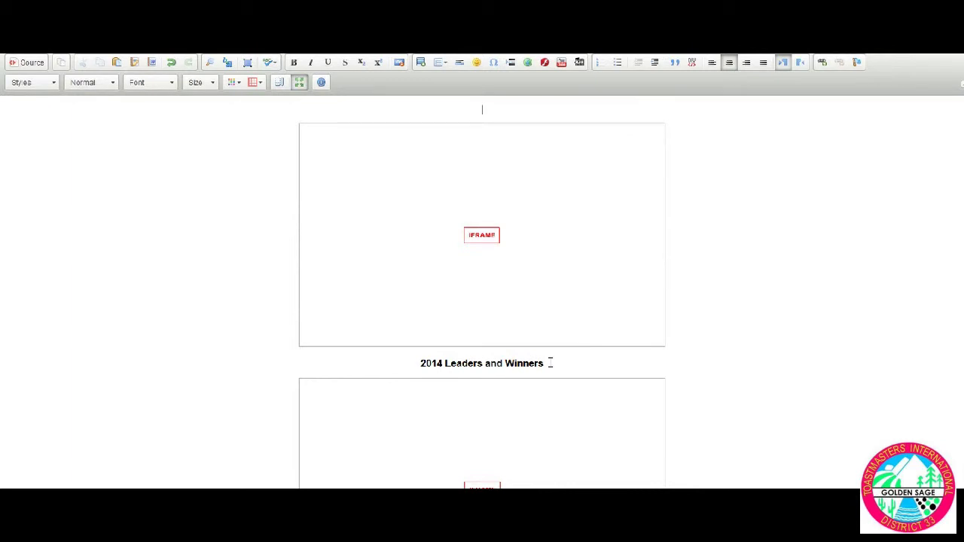
Copy the "2014 Leaders and Winners" heading above the new slideshow frame and change the copy's year to 2015.
{"action": "left_click_drag", "start_coordinate": [550, 363], "coordinate": [418, 364]}
{"action": "key", "text": "ctrl+c"}
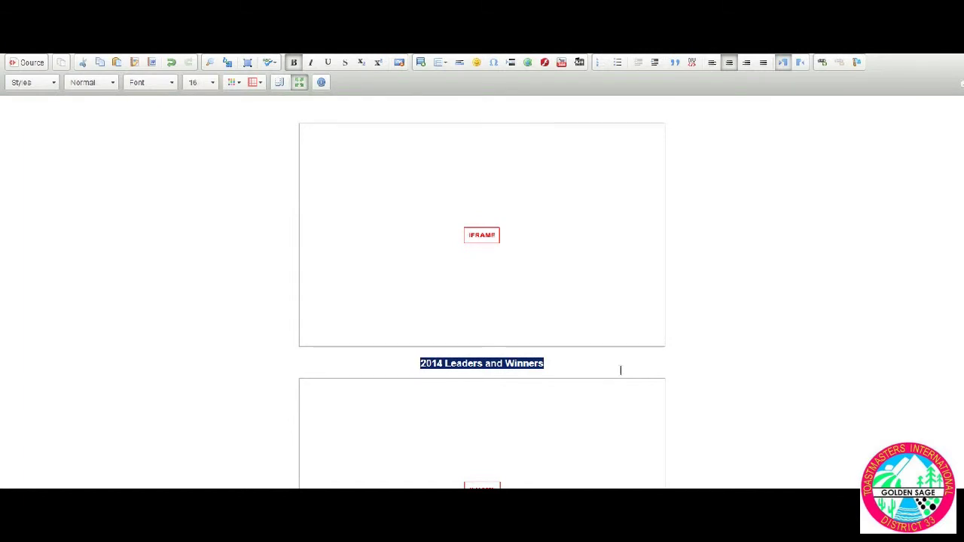
{"action": "left_click", "coordinate": [488, 112]}
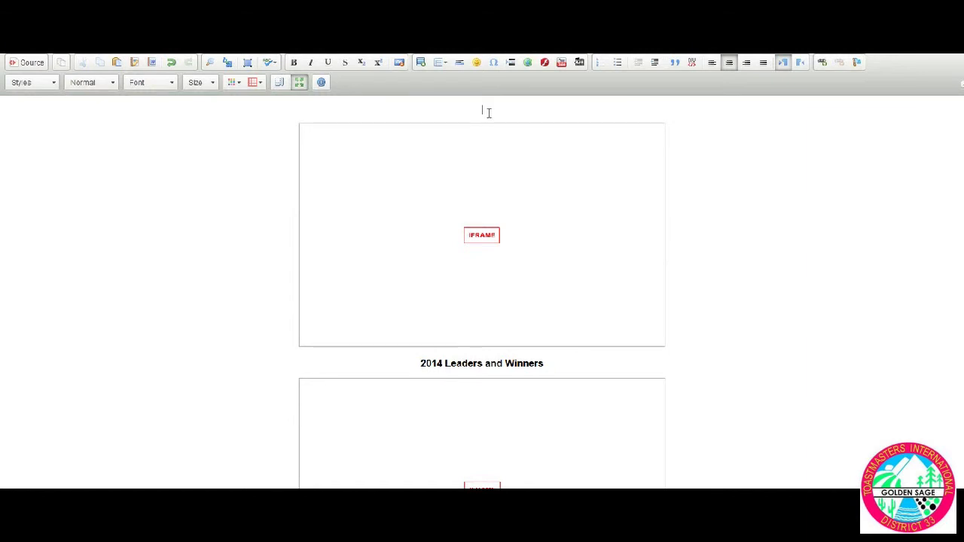
{"action": "key", "text": "ctrl+v"}
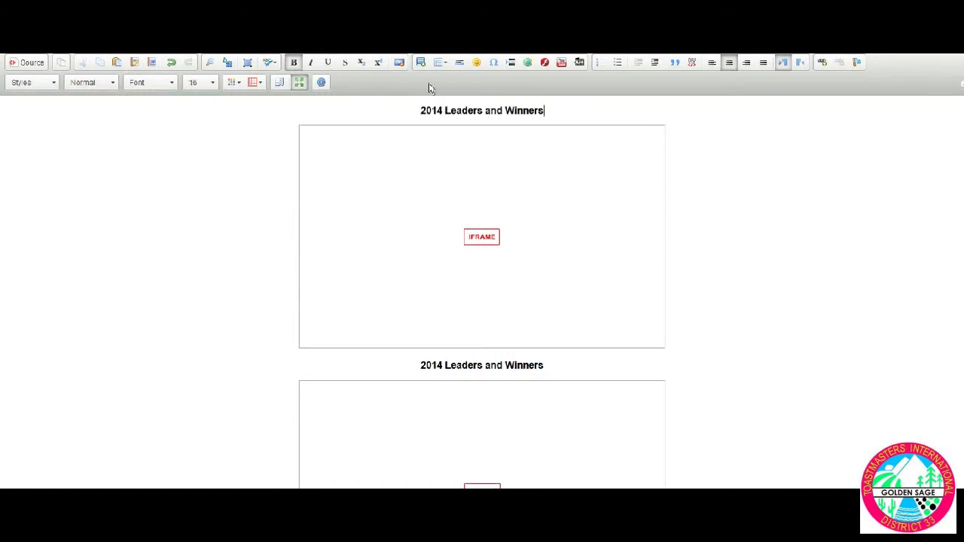
{"action": "left_click", "coordinate": [443, 110]}
{"action": "key", "text": "BackSpace"}
{"action": "type", "text": "5"}
Restore the editor to its normal size, save the archive page and close it to check the live slideshow.
{"action": "left_click", "coordinate": [299, 84]}
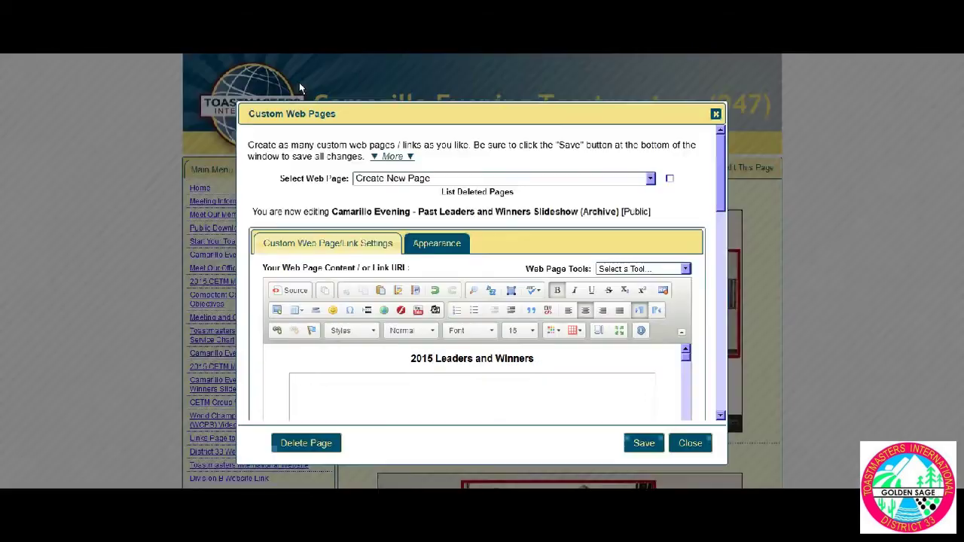
{"action": "left_click", "coordinate": [642, 446]}
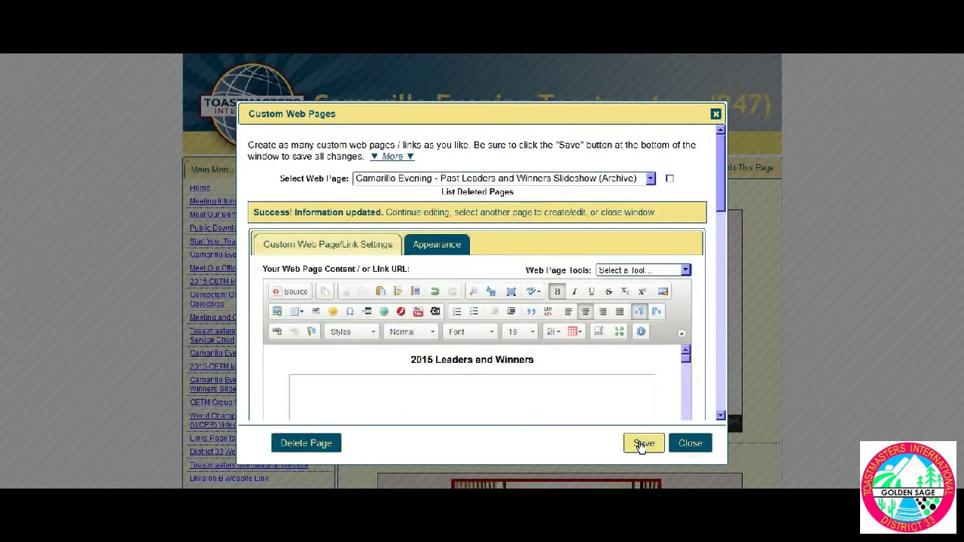
{"action": "left_click", "coordinate": [690, 444]}
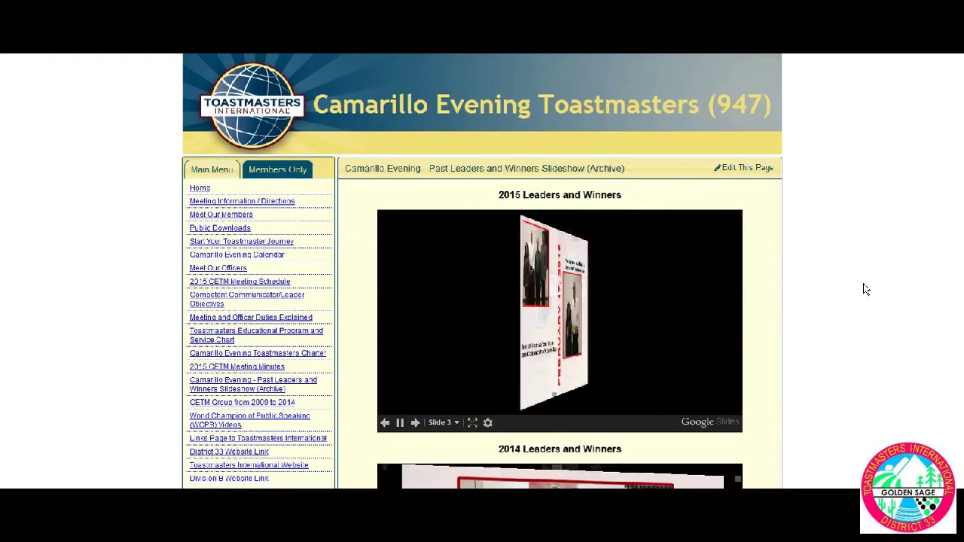
{"action": "scroll", "coordinate": [868, 307], "scroll_direction": "down", "scroll_amount": 1}
{"action": "scroll", "coordinate": [867, 309], "scroll_direction": "down", "scroll_amount": 1}
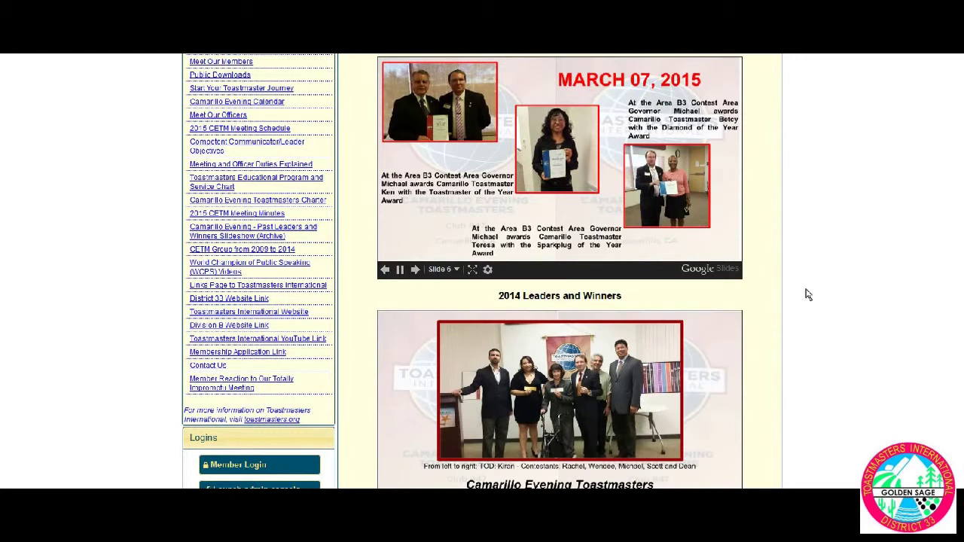
{"action": "scroll", "coordinate": [807, 294], "scroll_direction": "up", "scroll_amount": 3}
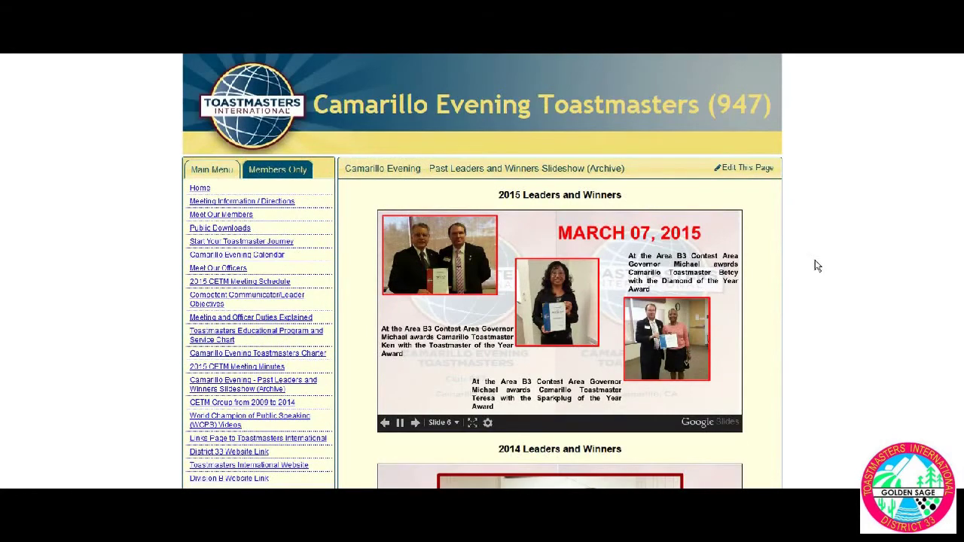